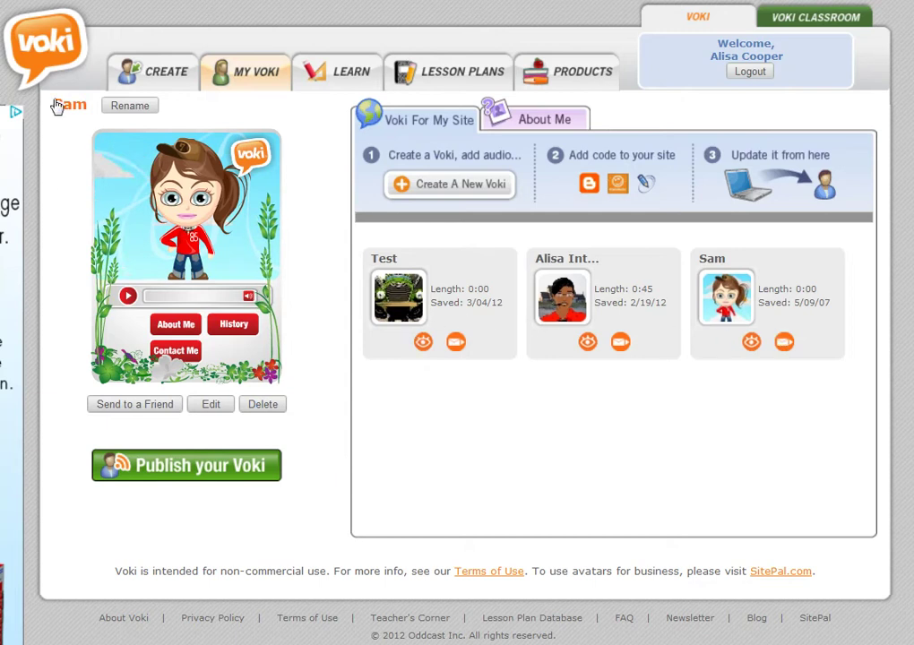
- Open the Sam avatar's editor and start recording its voice over a phone call
{"action": "left_click", "coordinate": [209, 406]}
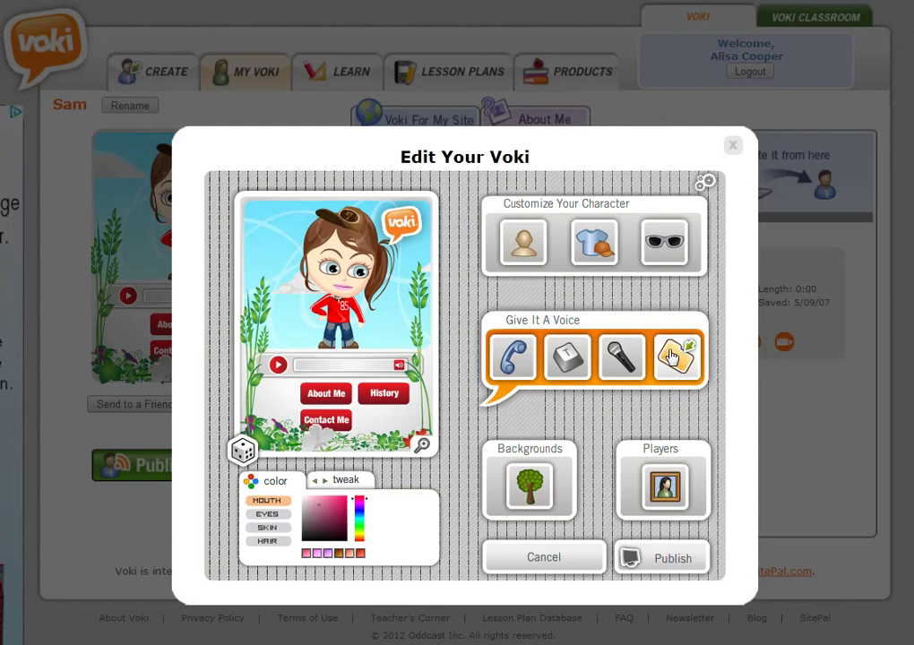
{"action": "left_click", "coordinate": [512, 363]}
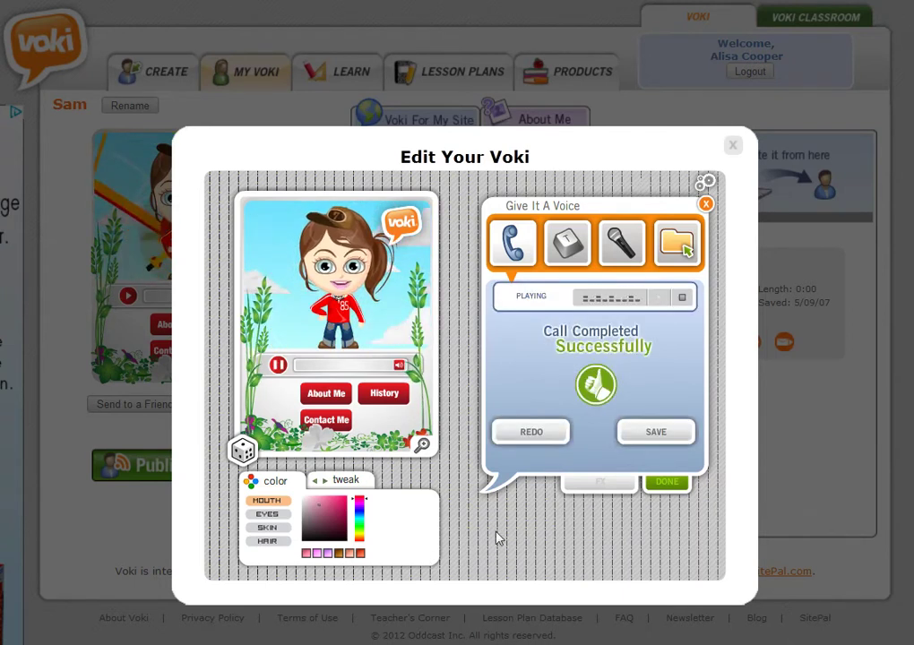
- Save the phone recording as audio named 'Sam1' and play it back on Sam
{"action": "left_click", "coordinate": [655, 432]}
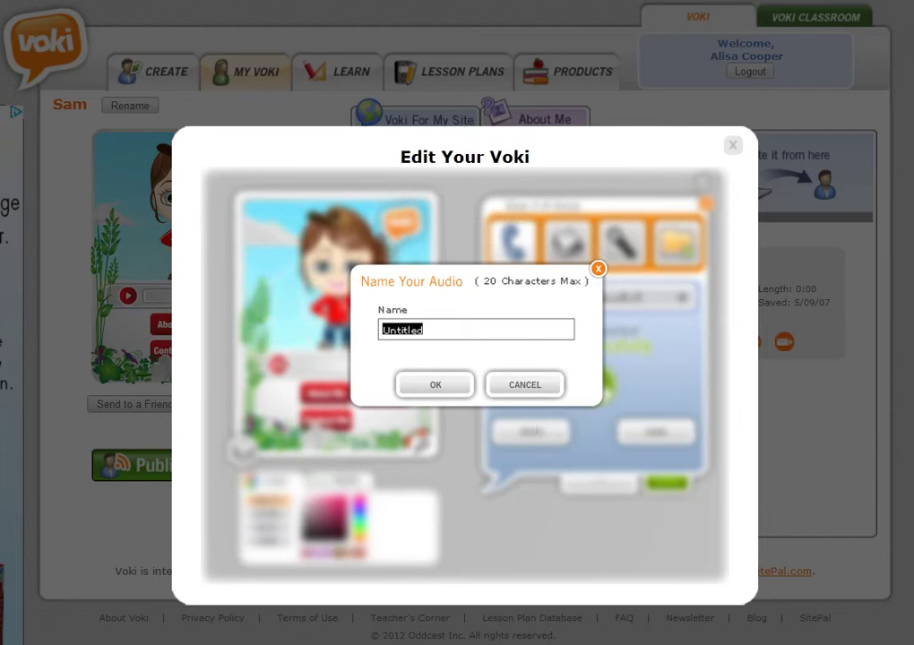
{"action": "left_click", "coordinate": [430, 329]}
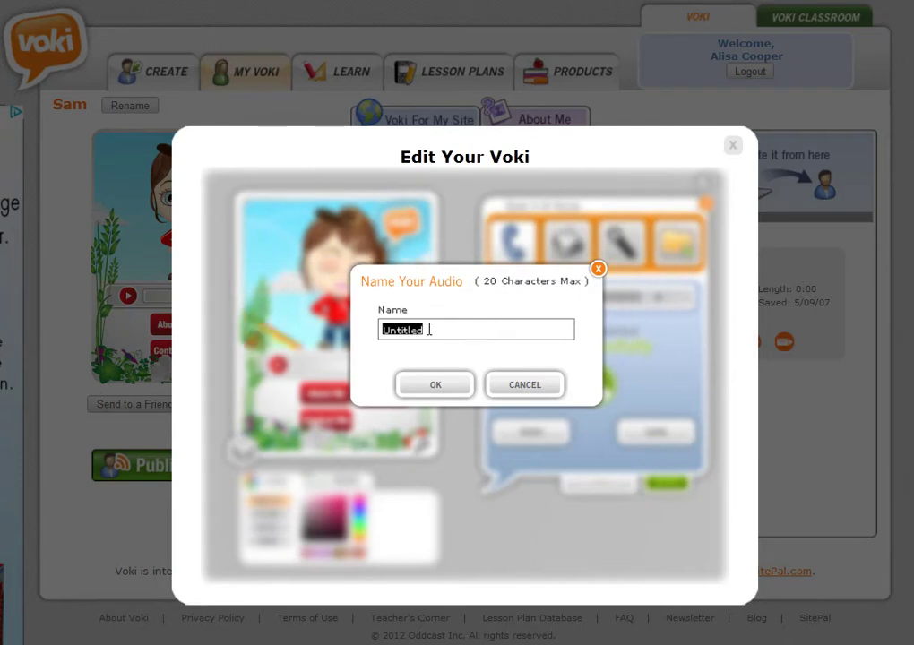
{"action": "type", "text": "Sam1"}
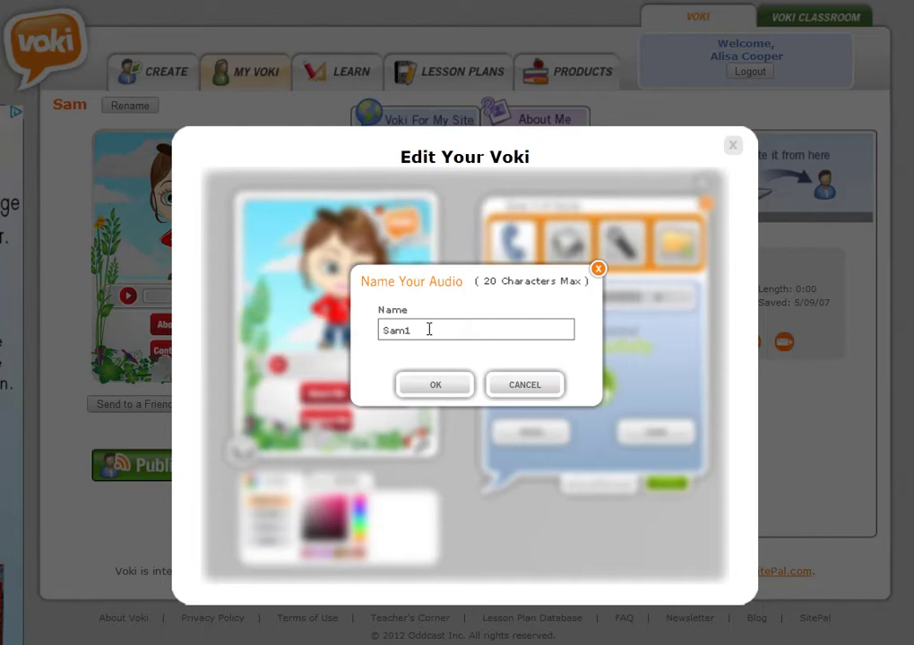
{"action": "left_click", "coordinate": [431, 385]}
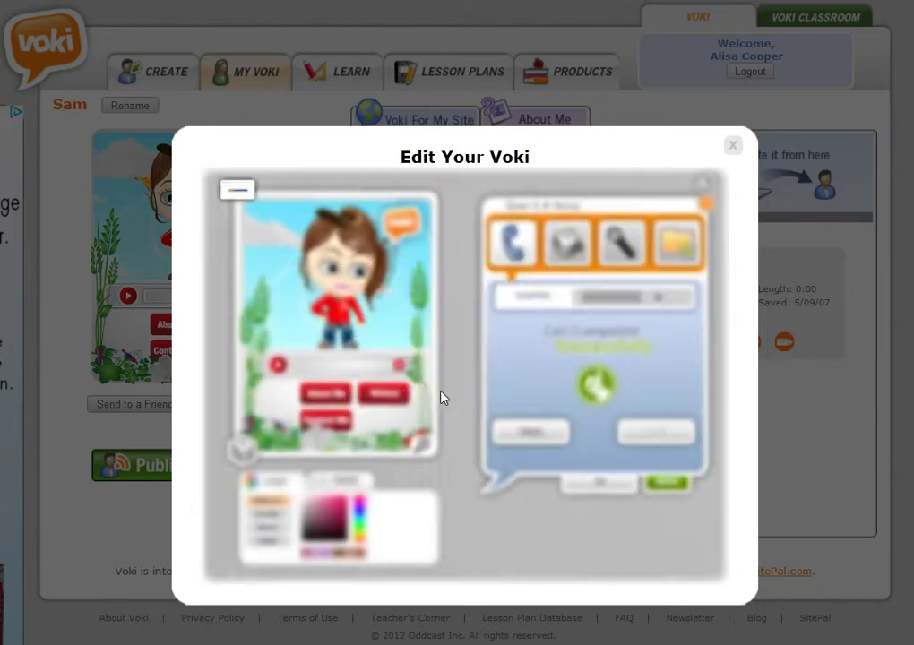
{"action": "left_click", "coordinate": [278, 366]}
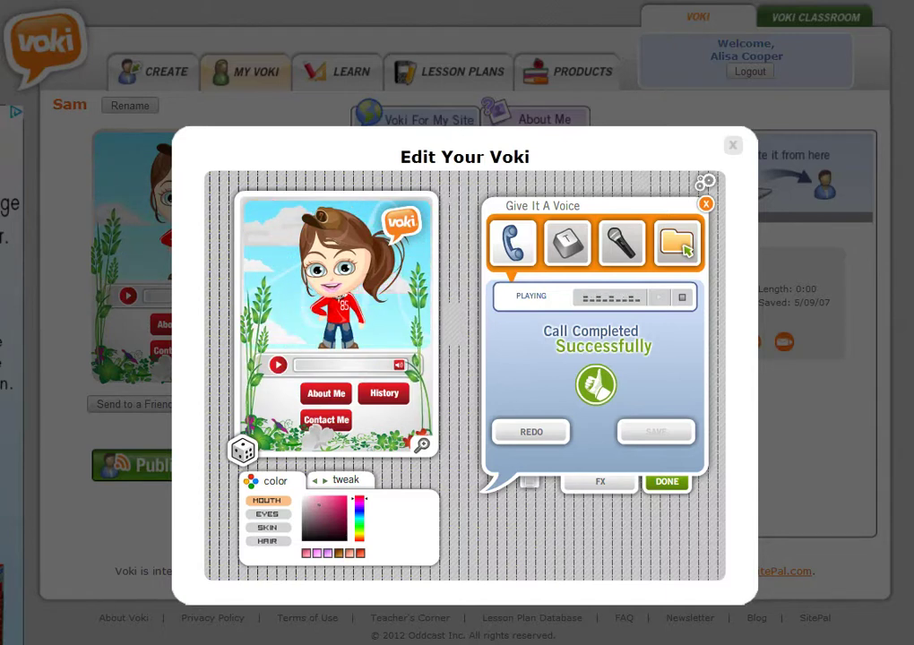
{"action": "left_click", "coordinate": [666, 481]}
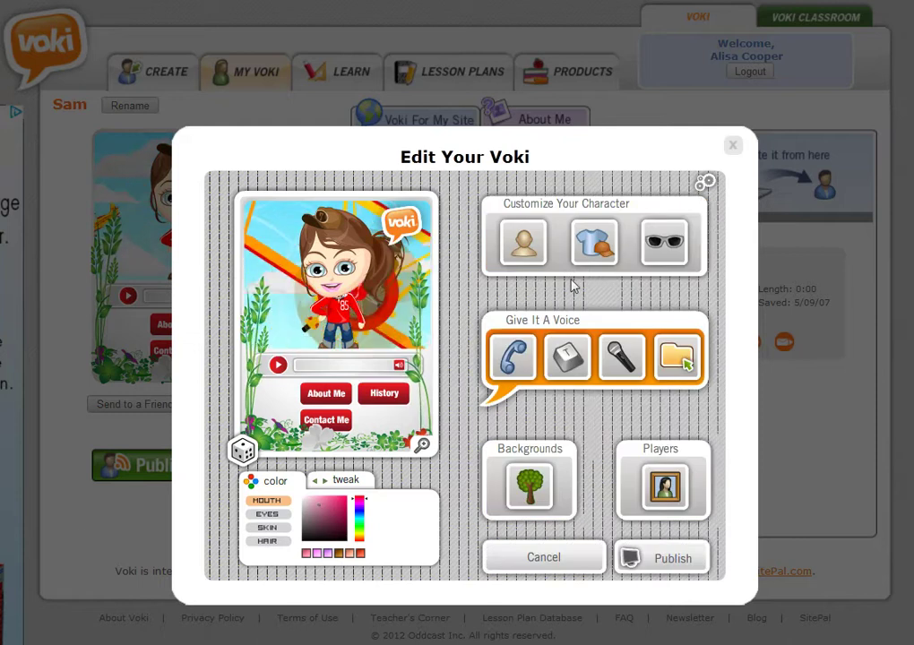
- Apply the pasted introduction as Sam's typed text-to-speech voice, keeping Kate (US)
{"action": "left_click", "coordinate": [565, 359]}
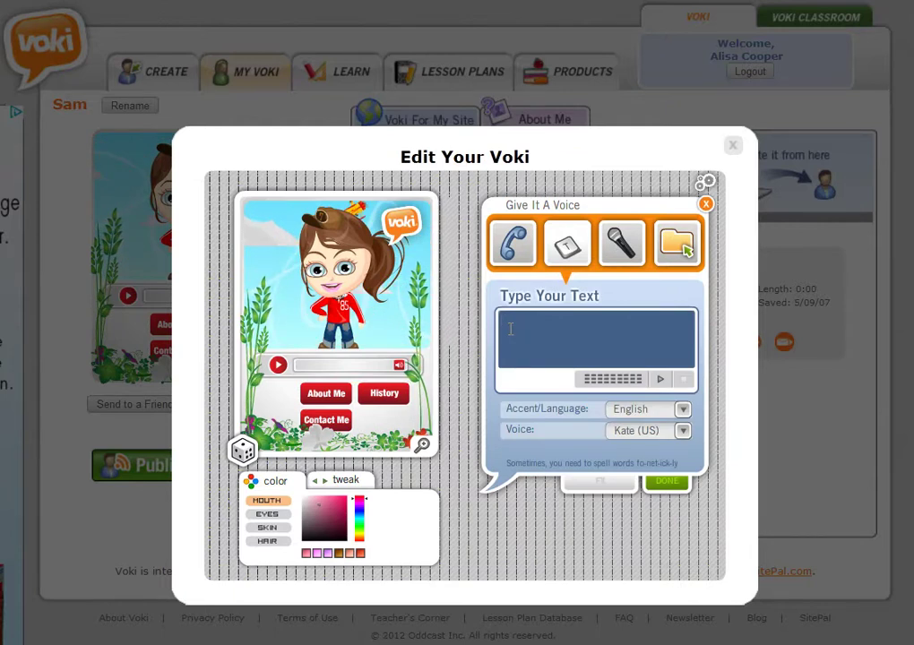
{"action": "type", "text": "Hi. My name is Samantha. I am the assistant professor for this class. I will be providing technology tips for you."}
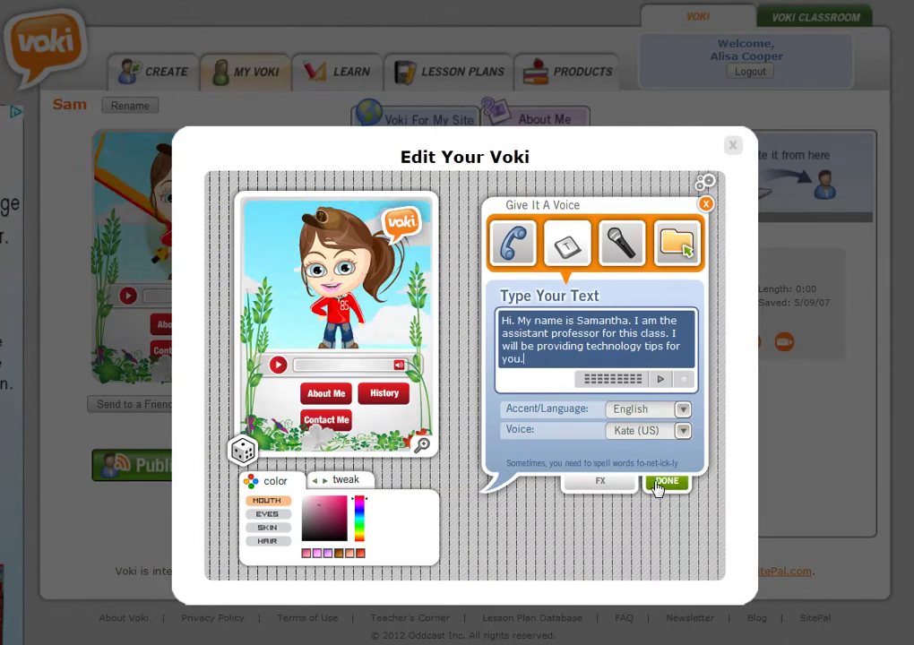
{"action": "left_click", "coordinate": [682, 432]}
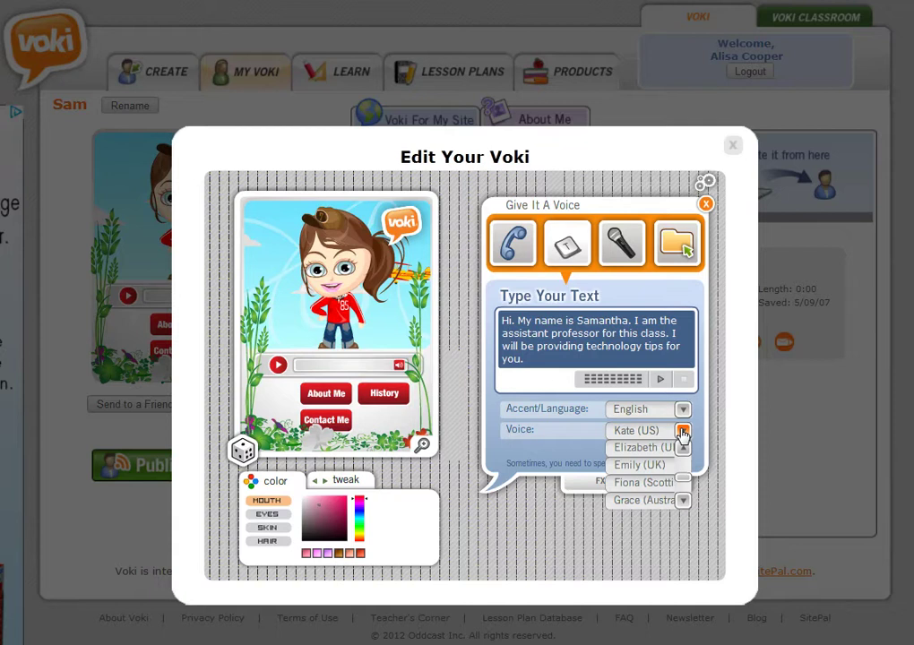
{"action": "left_click", "coordinate": [691, 427]}
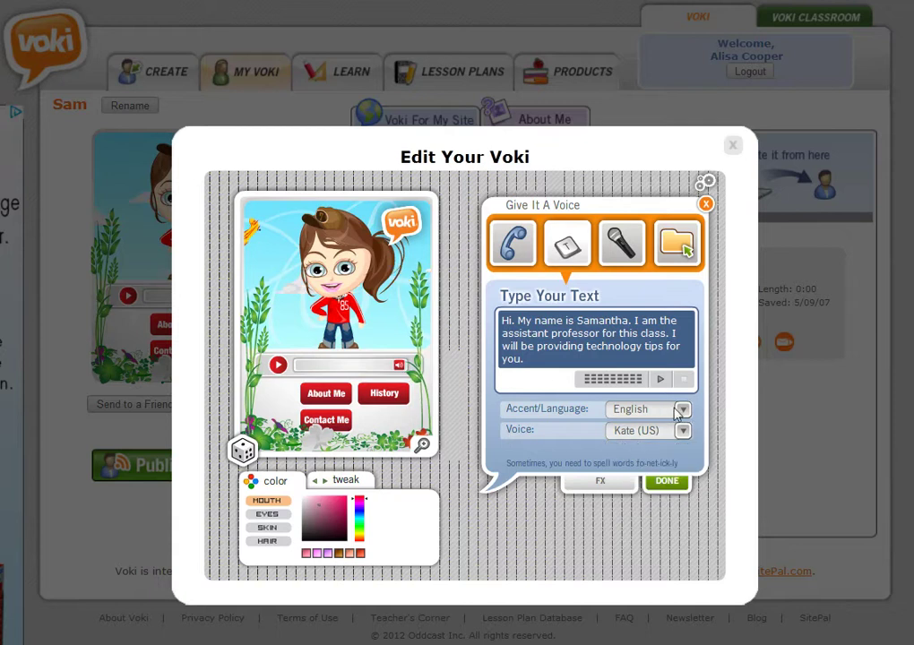
{"action": "left_click", "coordinate": [655, 483]}
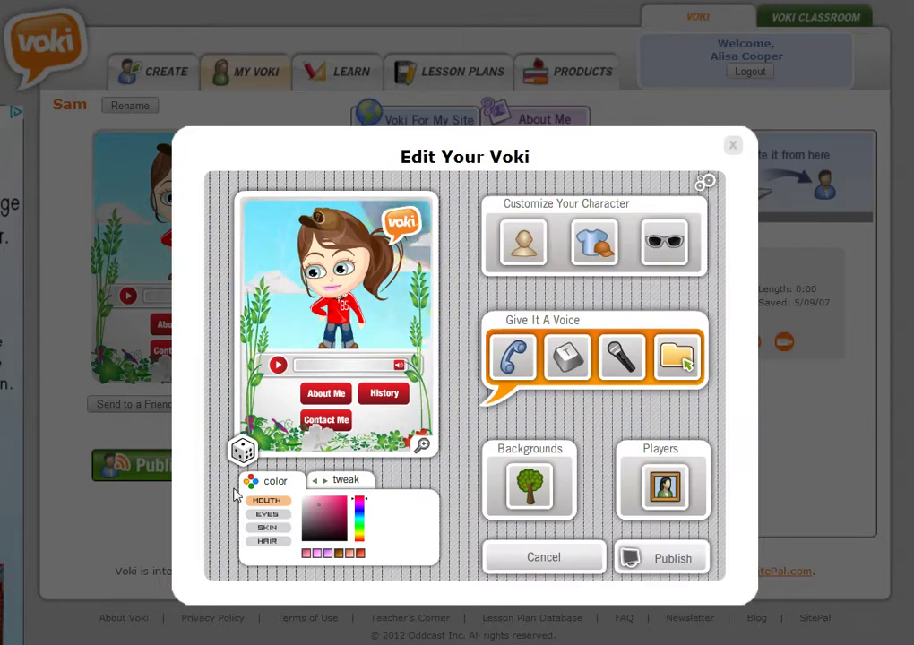
{"action": "left_click", "coordinate": [278, 365]}
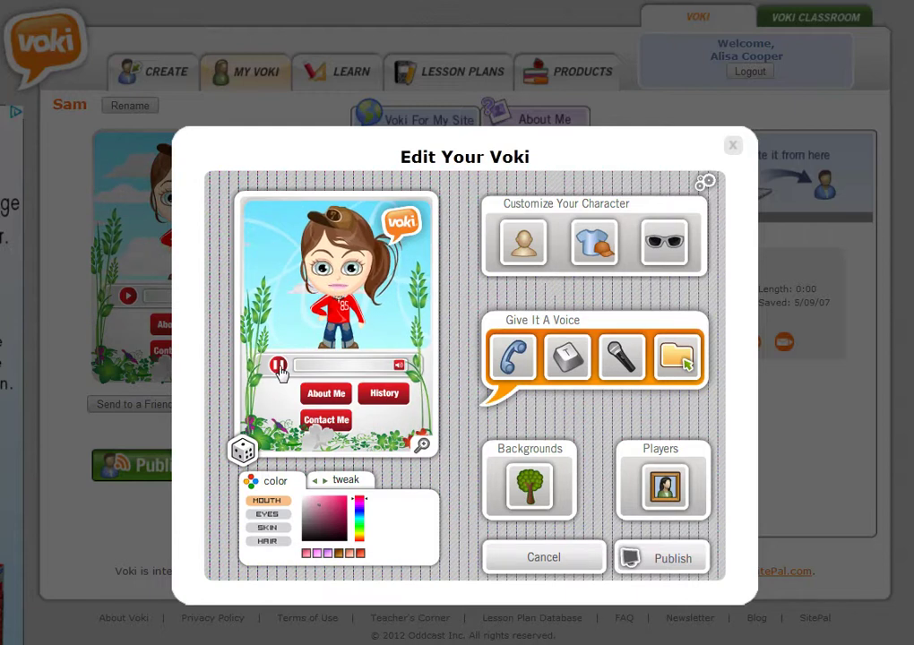
{"action": "left_click", "coordinate": [278, 364]}
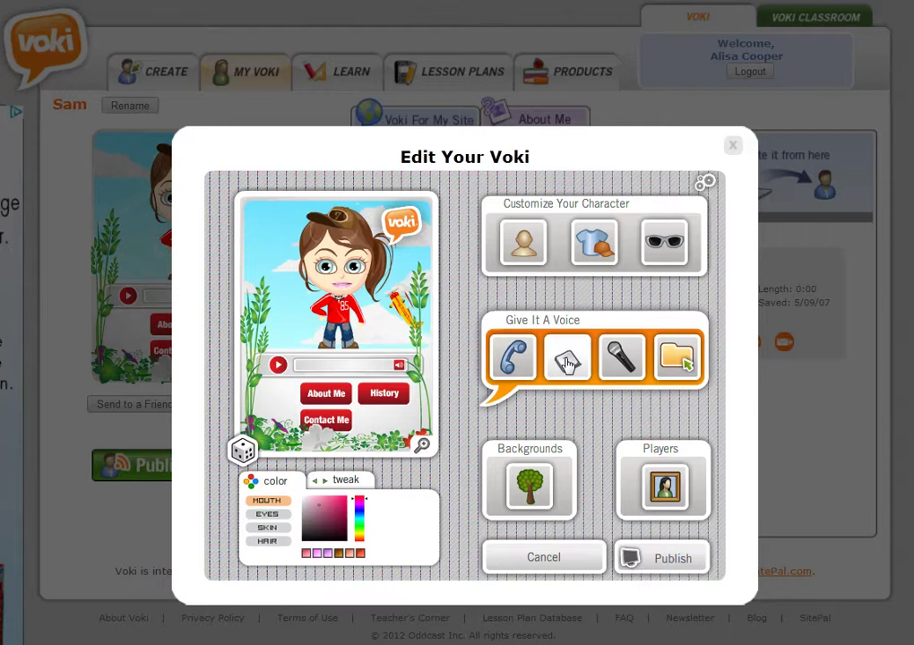
- Start microphone recording, allow microphone access and keep the Headset Microphone as input
{"action": "left_click", "coordinate": [620, 361]}
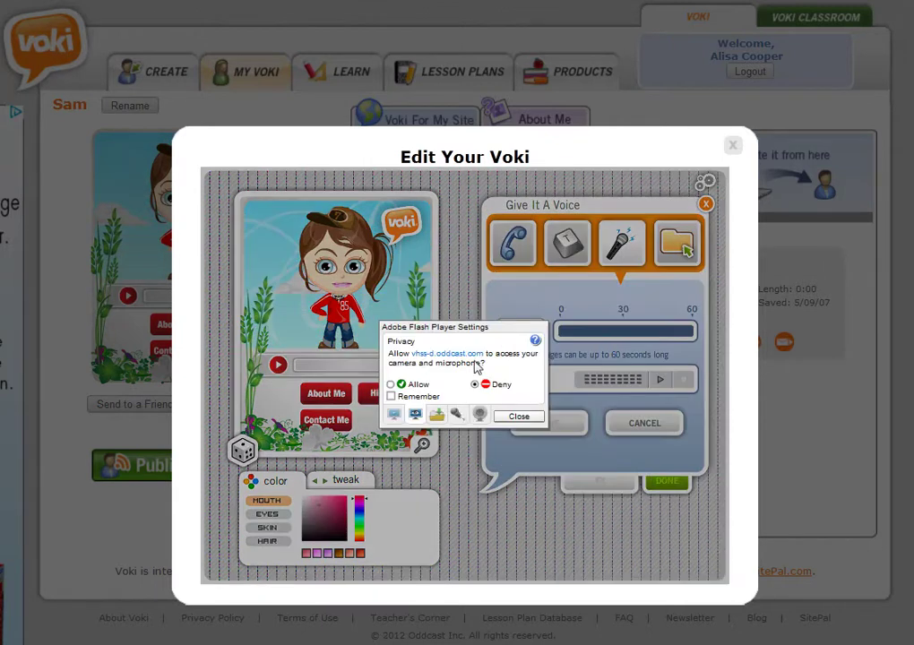
{"action": "left_click", "coordinate": [390, 385]}
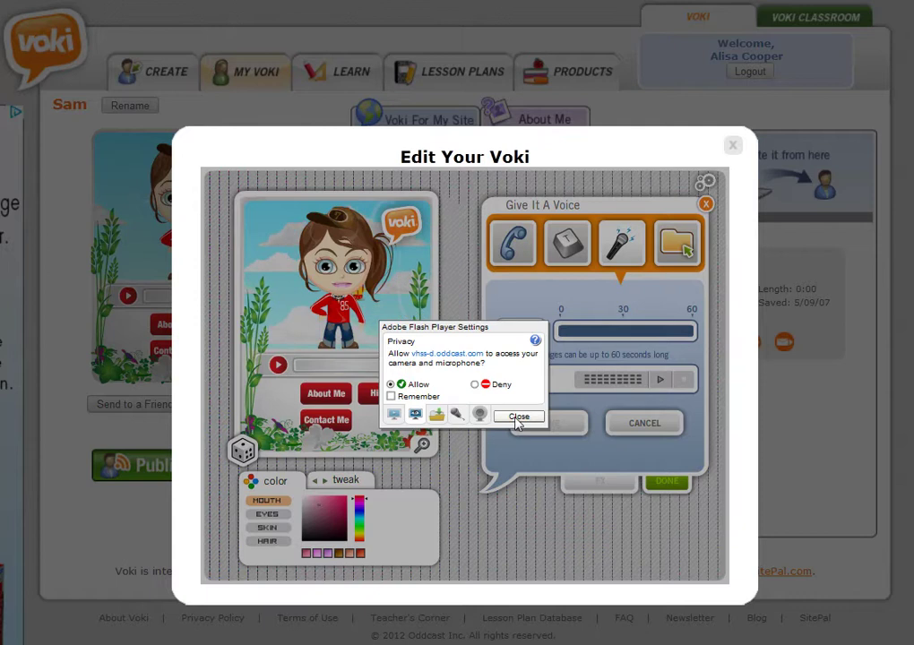
{"action": "left_click", "coordinate": [456, 414]}
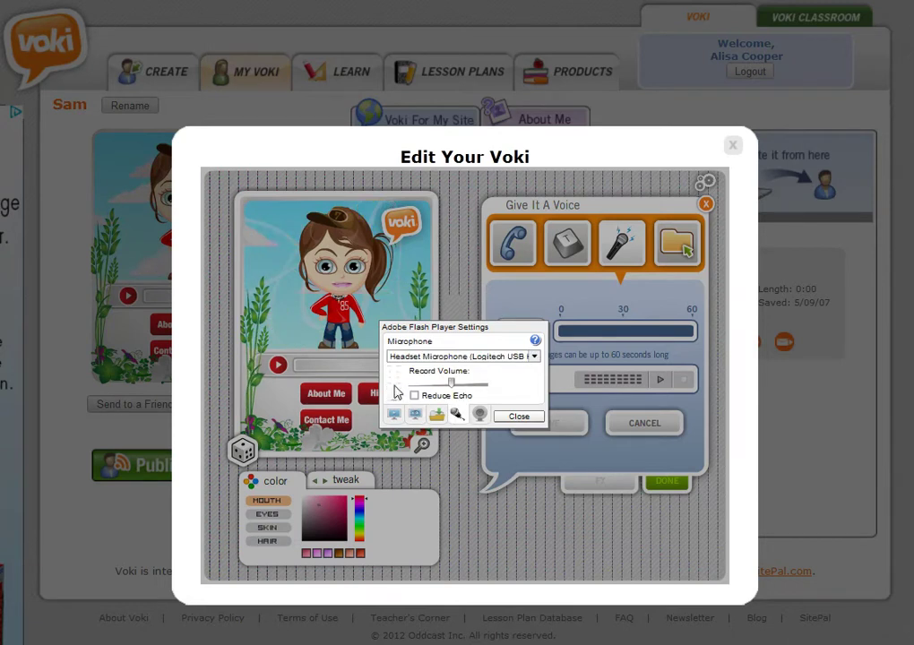
{"action": "left_click", "coordinate": [534, 357]}
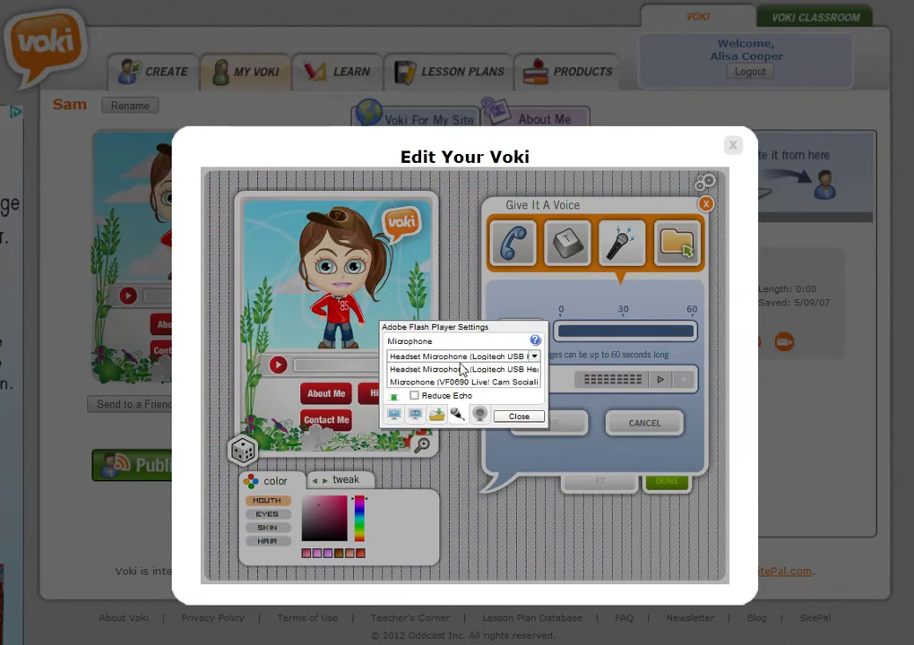
{"action": "left_click", "coordinate": [518, 415]}
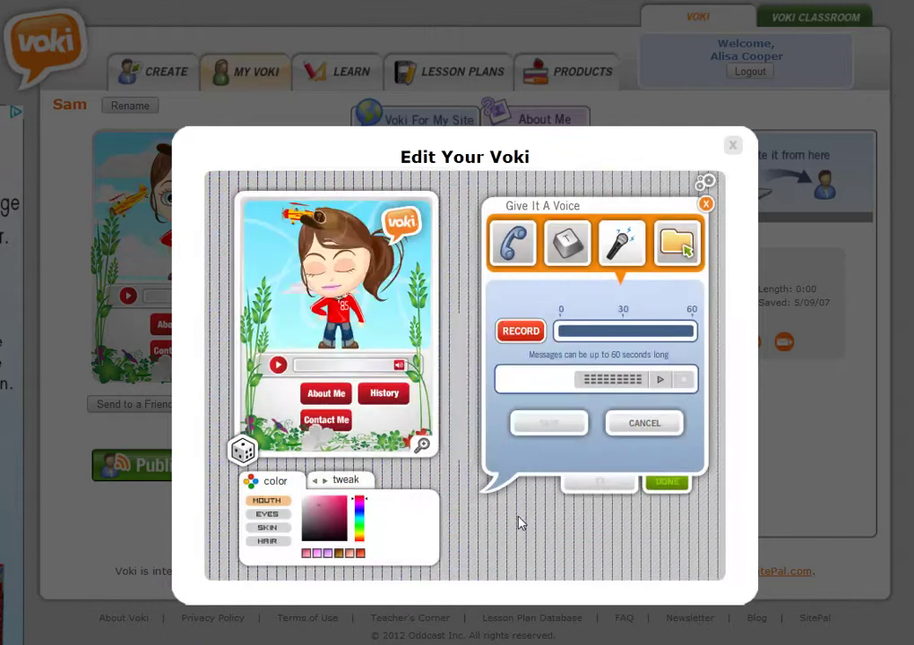
- Record a spoken message, save it as audio 'Sam2' and play it back
{"action": "left_click", "coordinate": [523, 333]}
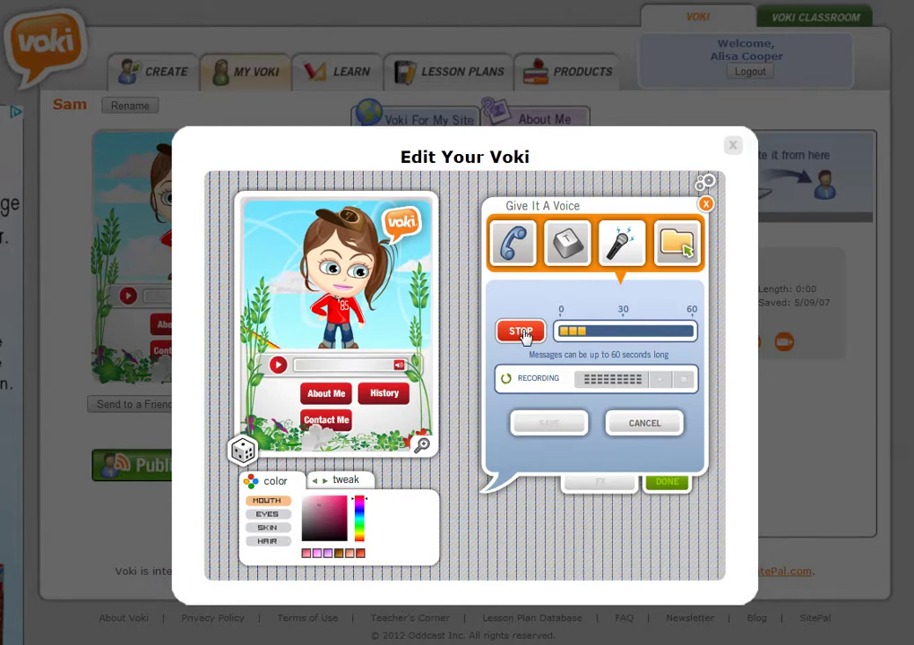
{"action": "left_click", "coordinate": [522, 332]}
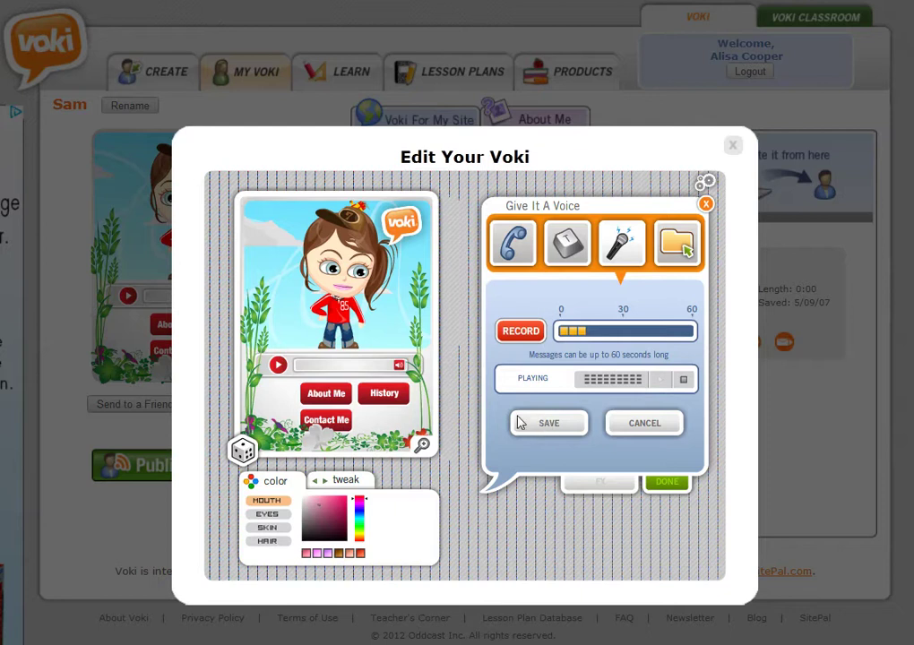
{"action": "left_click", "coordinate": [548, 423]}
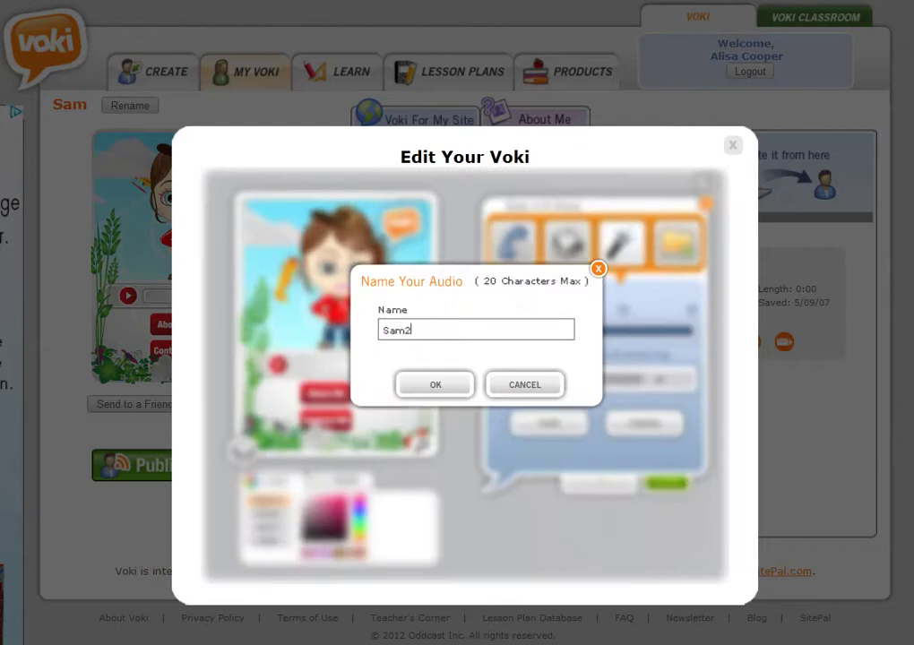
{"action": "left_click", "coordinate": [434, 386]}
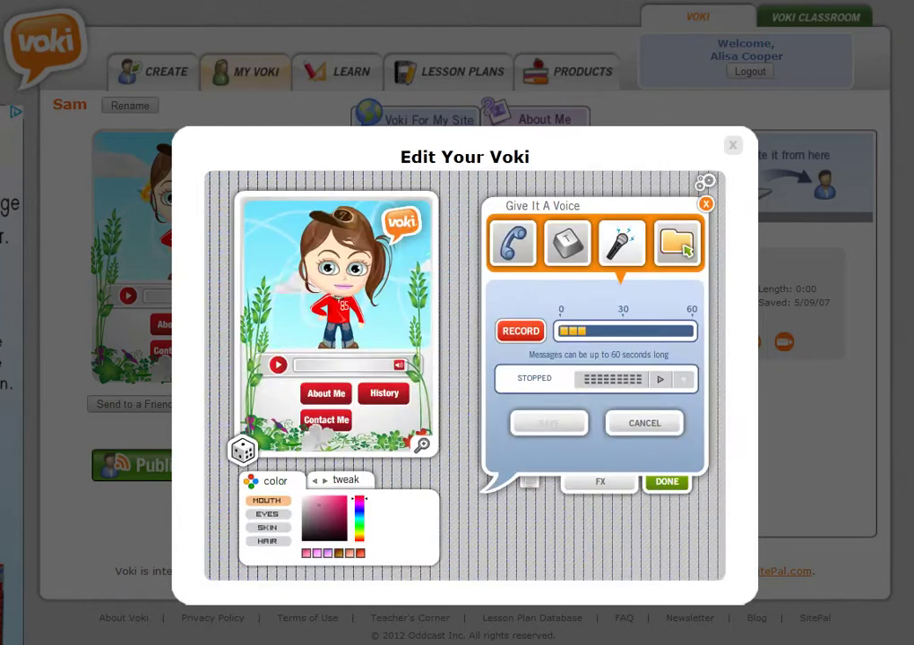
{"action": "left_click", "coordinate": [277, 366]}
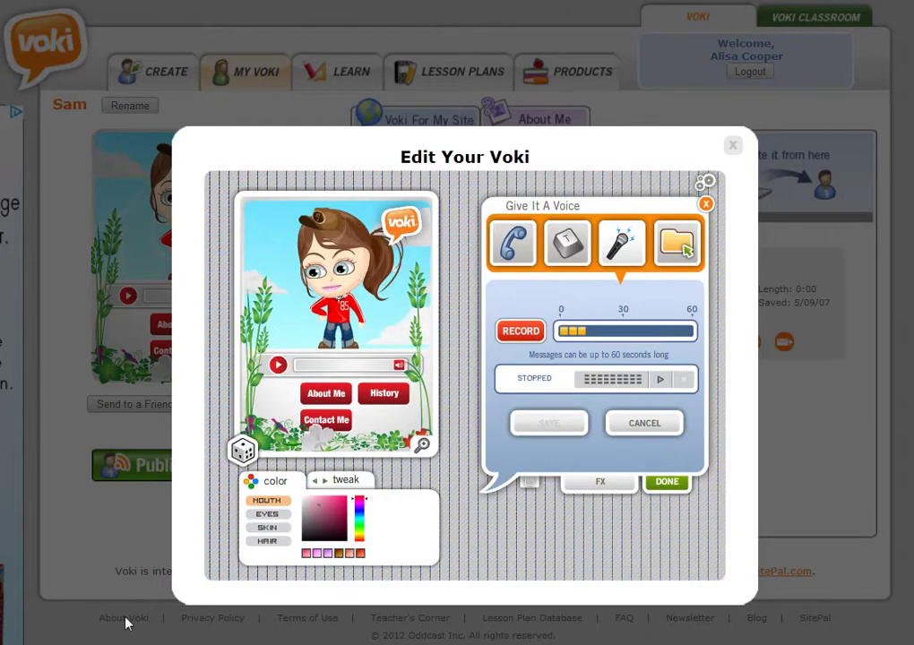
- Finish the voice edit with DONE, returning to Sam's My Voki page
{"action": "left_click", "coordinate": [660, 481]}
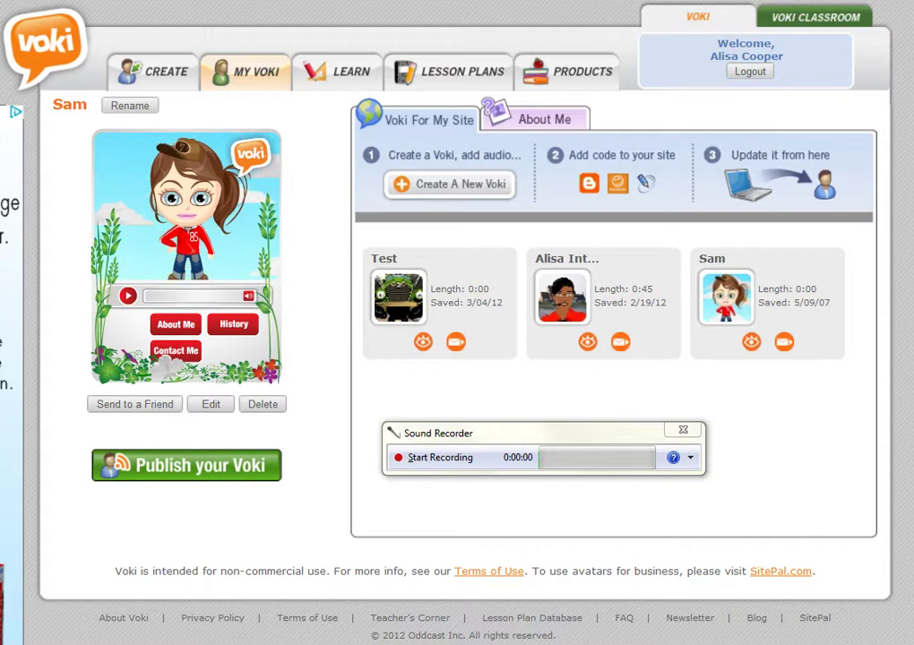
- Record and stop a roughly 5-second clip in Windows Sound Recorder
{"action": "mouse_move", "coordinate": [526, 450]}
{"action": "left_mouse_down"}
{"action": "mouse_move", "coordinate": [589, 450]}
{"action": "mouse_move", "coordinate": [492, 461]}
{"action": "mouse_move", "coordinate": [523, 455]}
{"action": "left_mouse_up"}
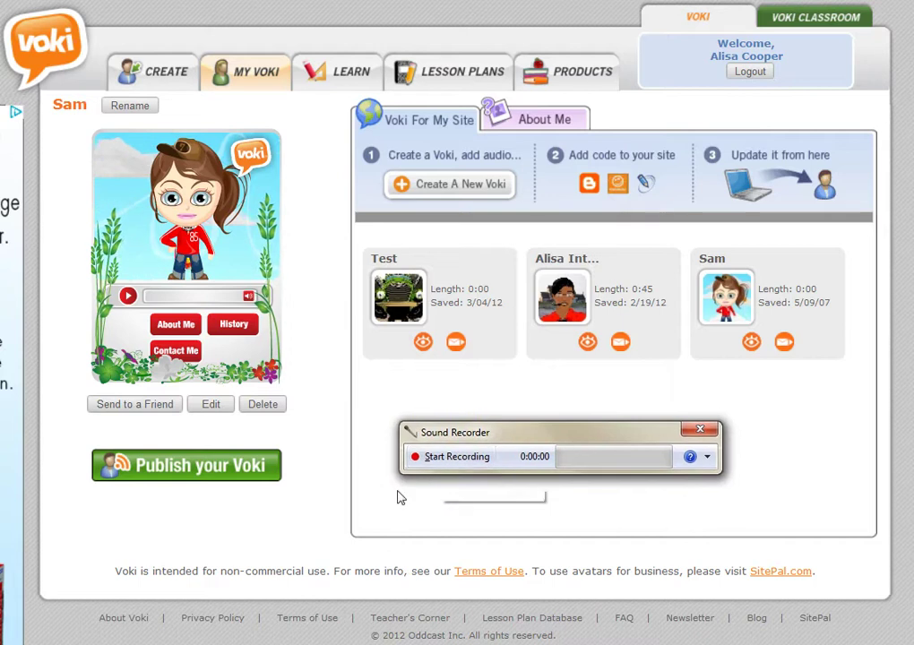
{"action": "left_click", "coordinate": [443, 459]}
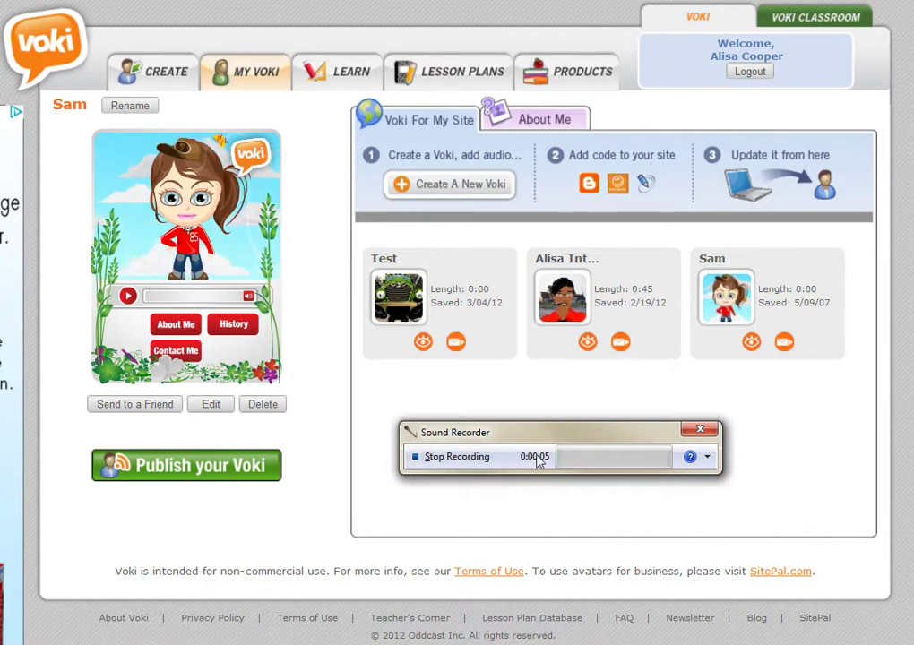
{"action": "left_click", "coordinate": [448, 459]}
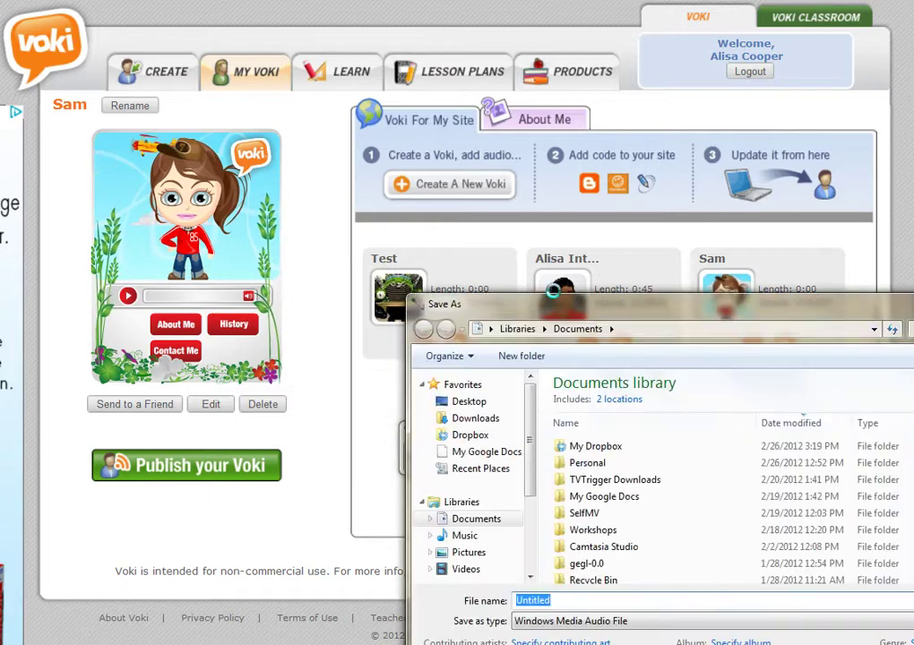
- Save the clip on the Desktop as Windows Media Audio file 'testand'
{"action": "left_click_drag", "start_coordinate": [570, 320], "coordinate": [345, 183]}
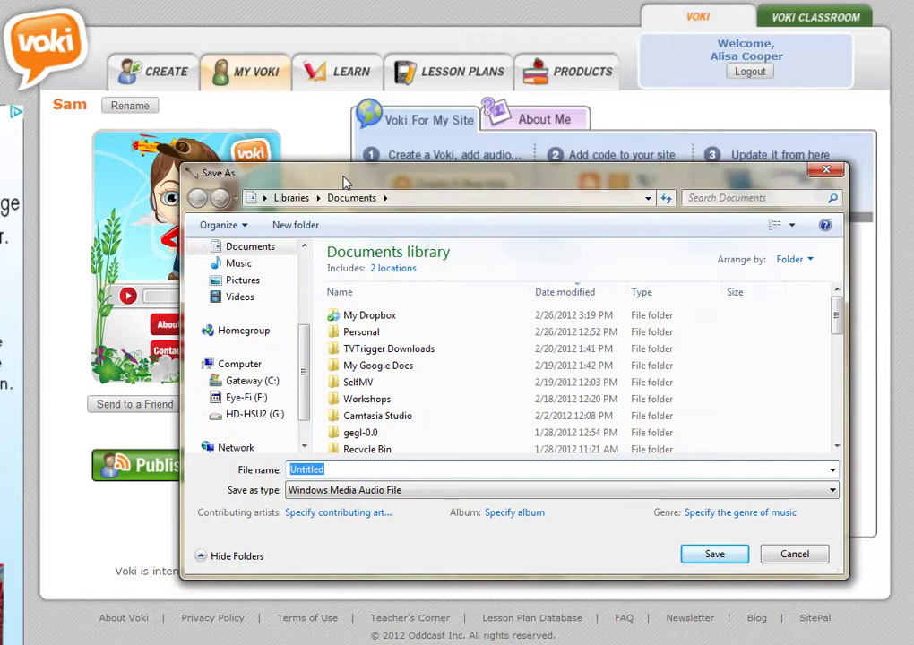
{"action": "type", "text": "testand"}
{"action": "scroll", "coordinate": [242, 340], "scroll_direction": "up", "scroll_amount": 3}
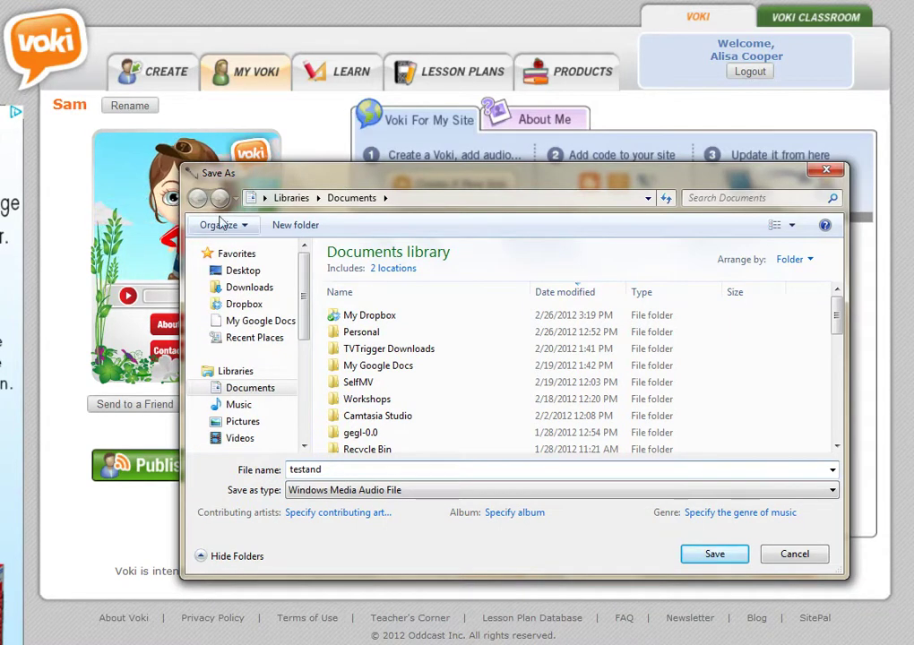
{"action": "left_click", "coordinate": [241, 270]}
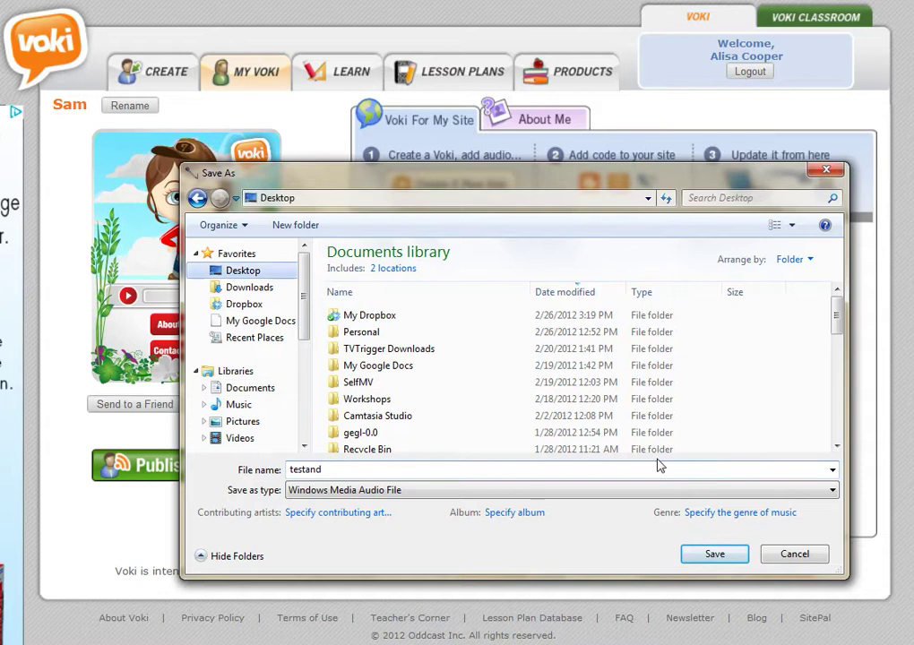
{"action": "left_click", "coordinate": [708, 554]}
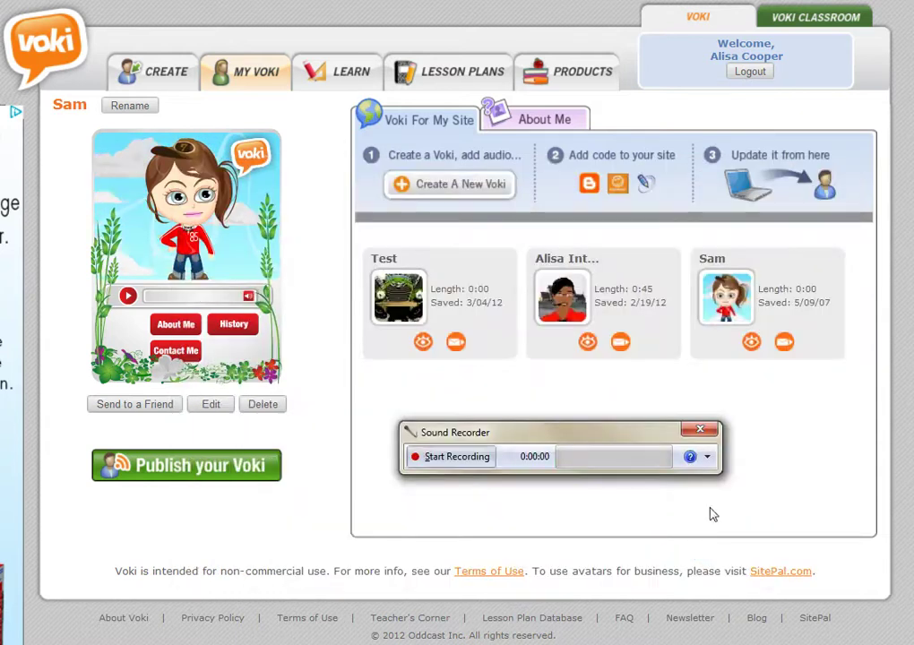
- Close Windows Sound Recorder, leaving Sam's My Voki page showing
{"action": "left_click", "coordinate": [700, 430]}
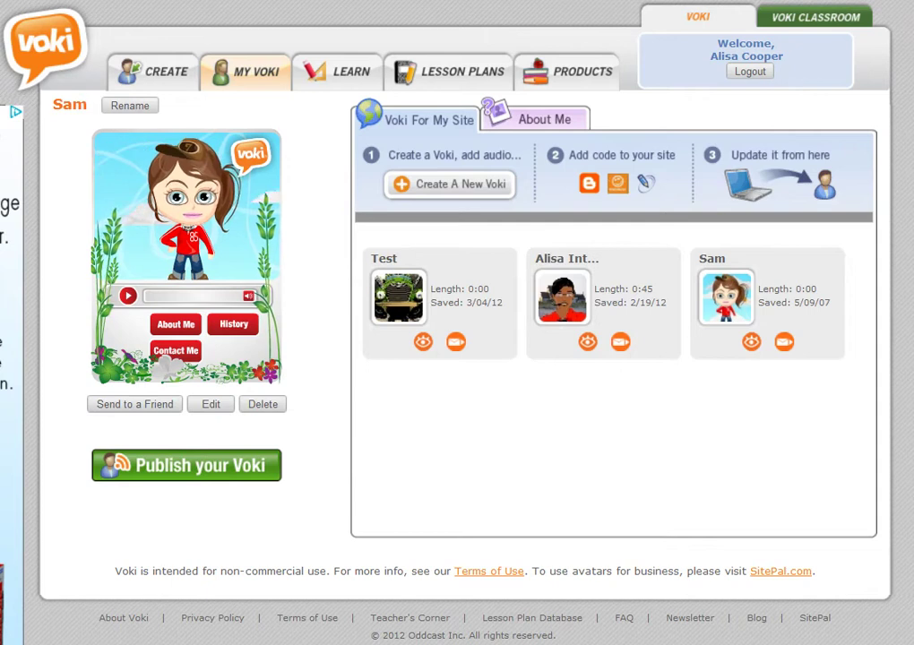